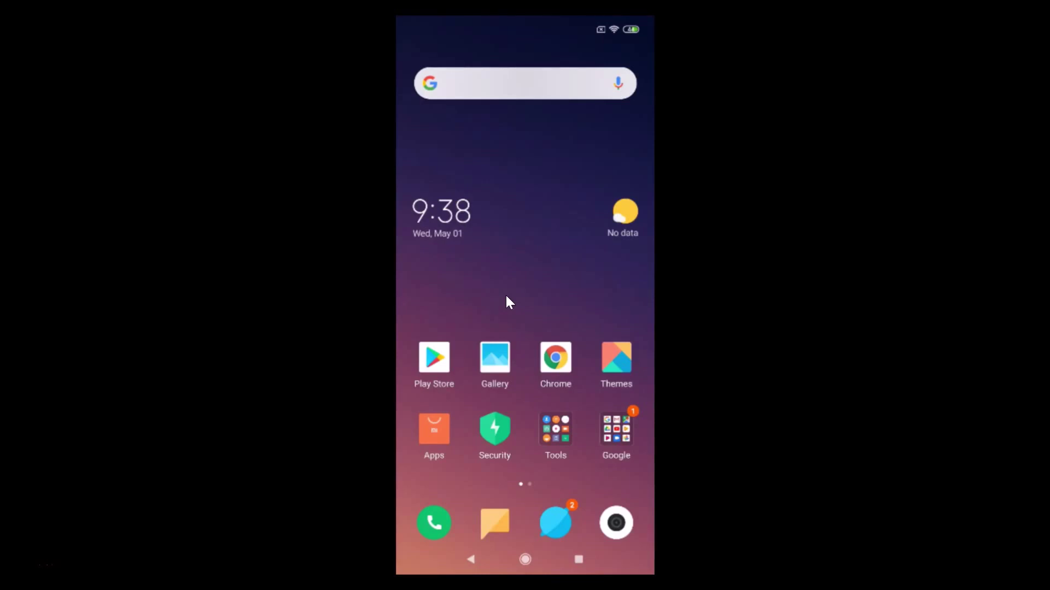
- Launch the Google Play Store from its home screen icon
left_click(443, 354)
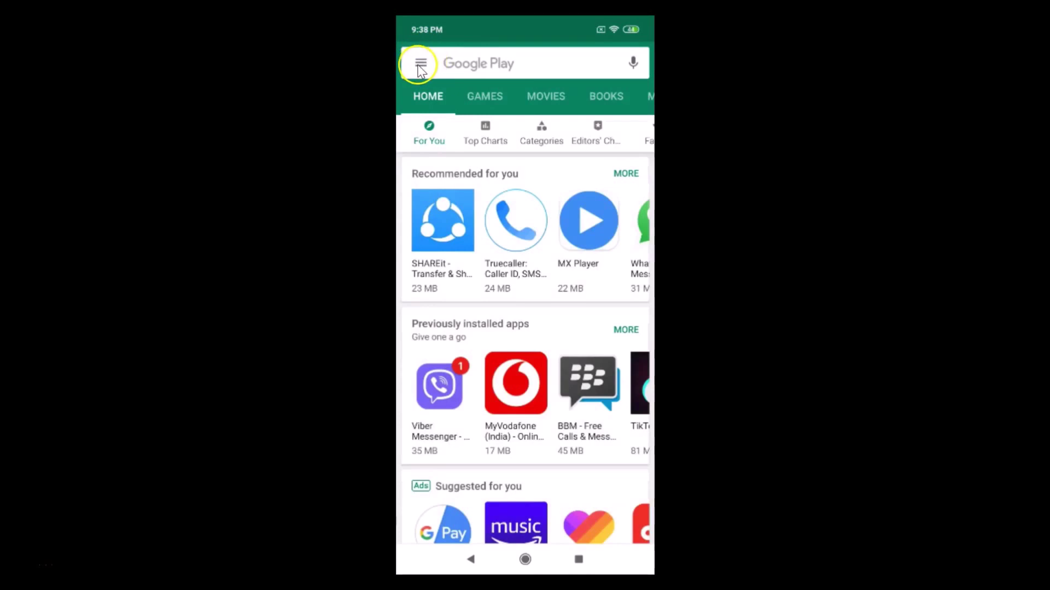
- Go from the main menu into Play Store Settings and scroll to User controls
left_click(420, 66)
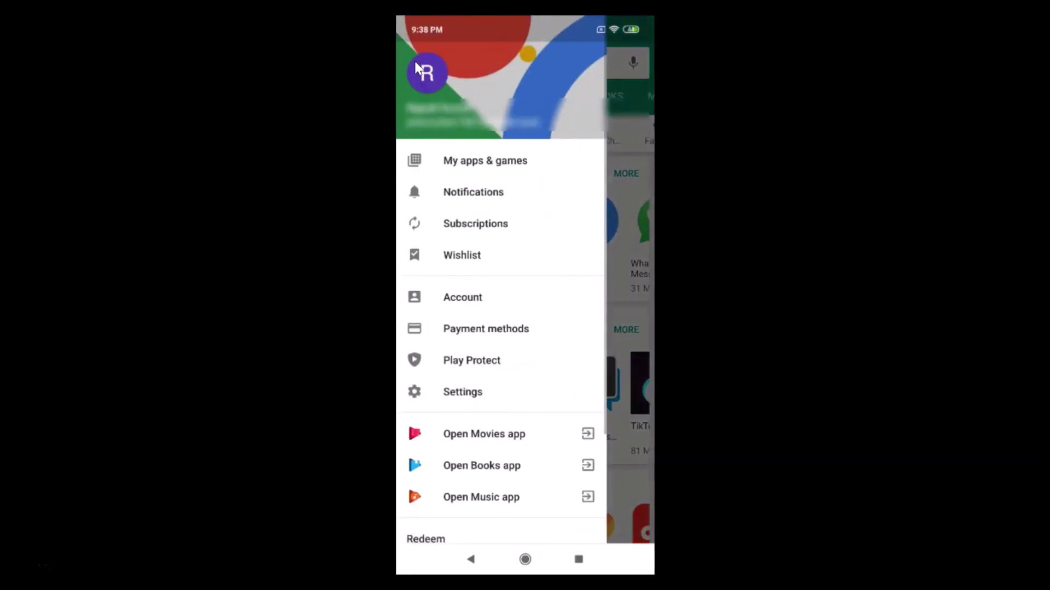
left_click(463, 394)
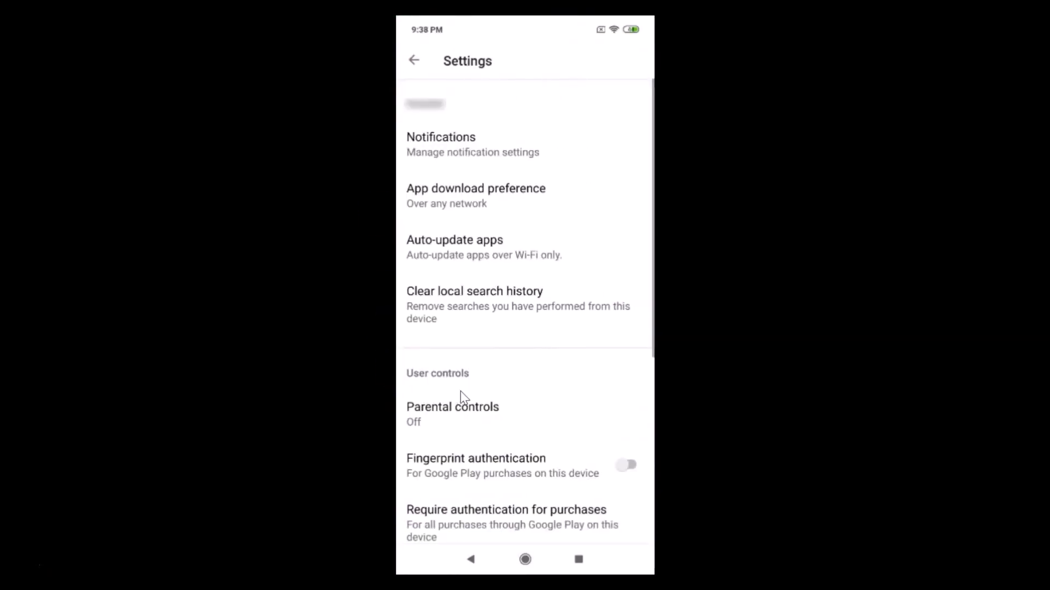
scroll(460, 393, "down", 5)
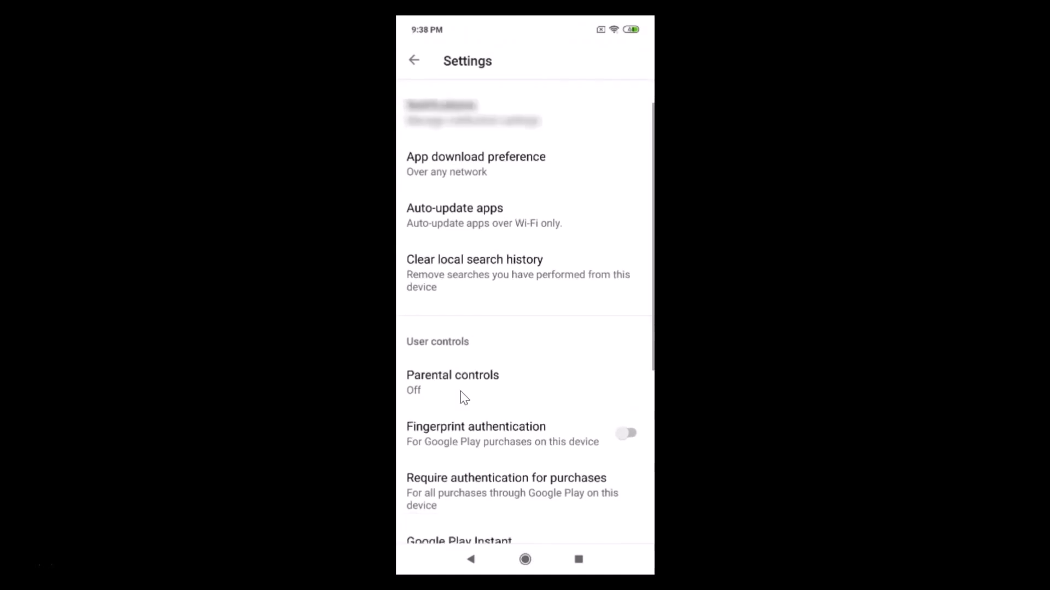
left_click(464, 395)
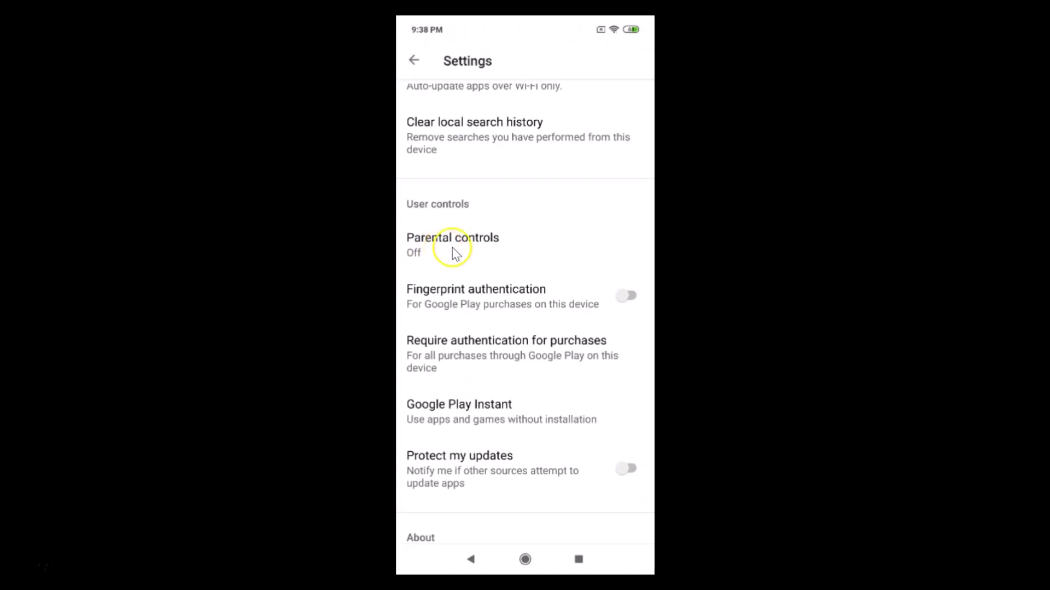
- Open Parental controls and flip the 'Parental controls are off' switch to prompt for a PIN
left_click(455, 256)
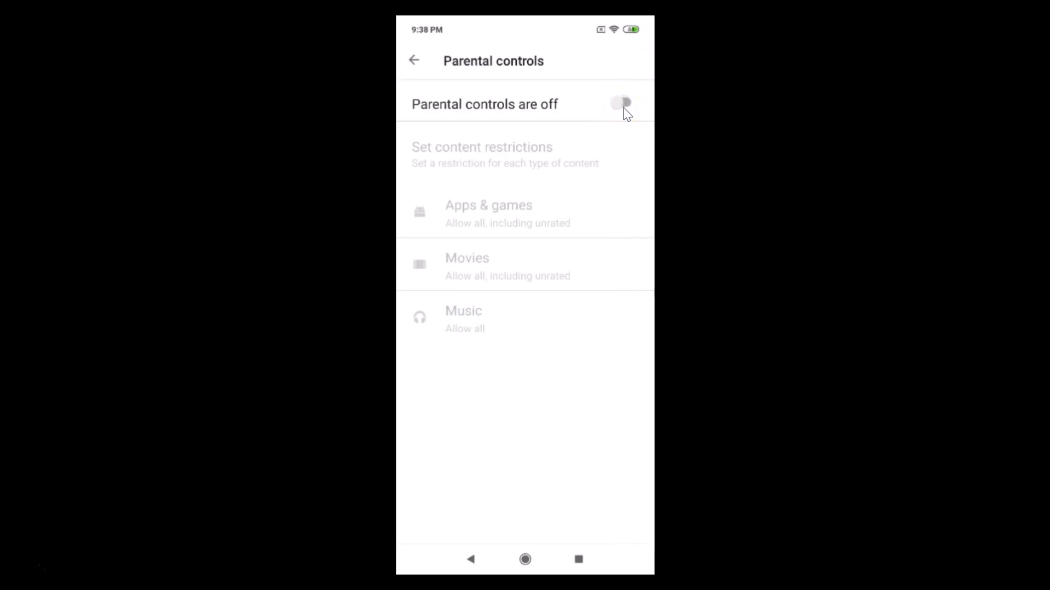
left_click(624, 107)
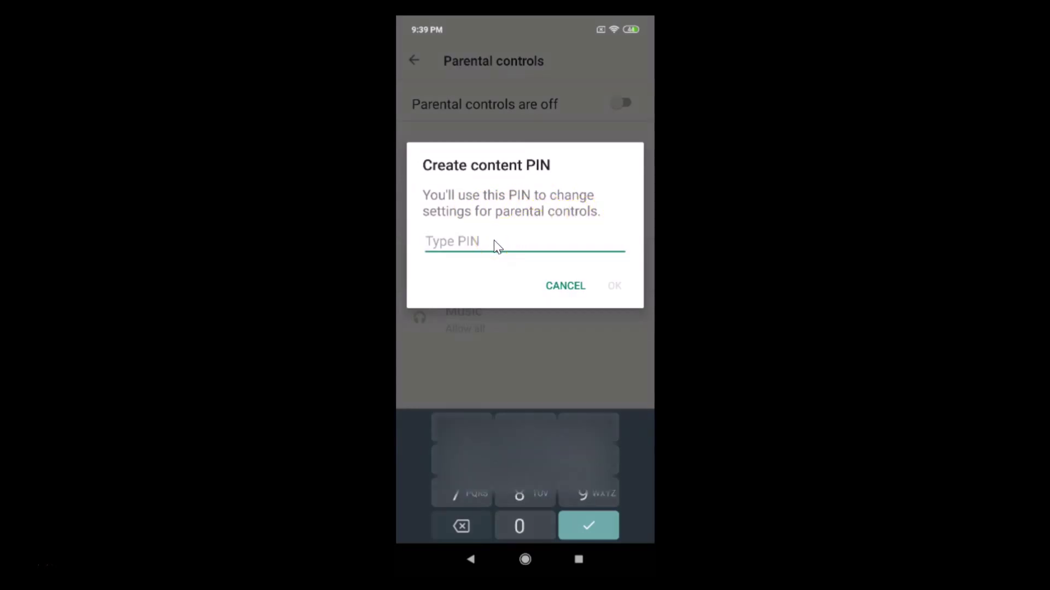
- Enter a new content PIN and confirm it to switch parental controls on
type("2")
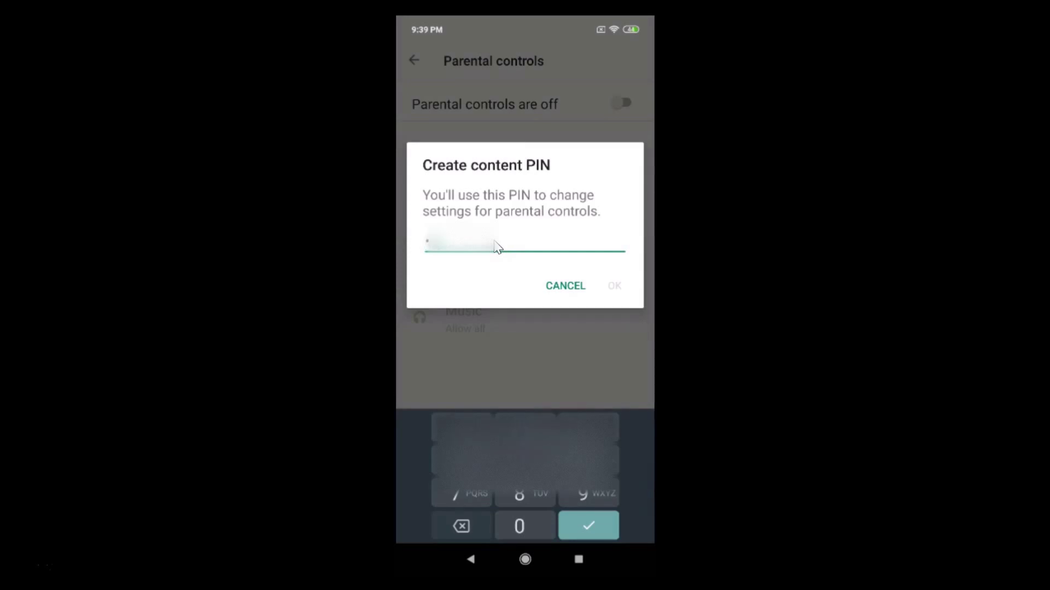
type("234")
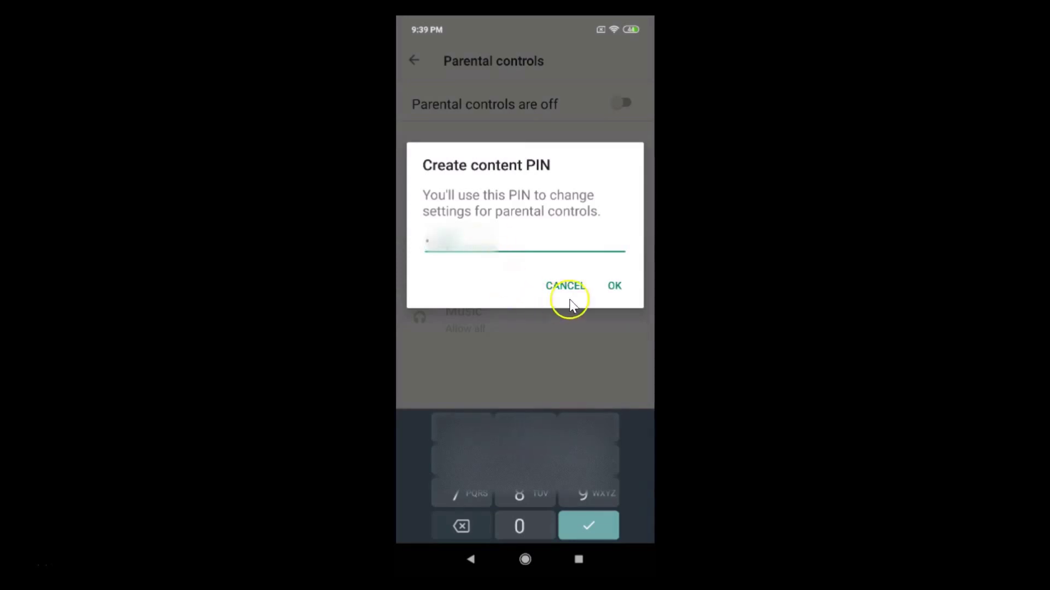
left_click(614, 286)
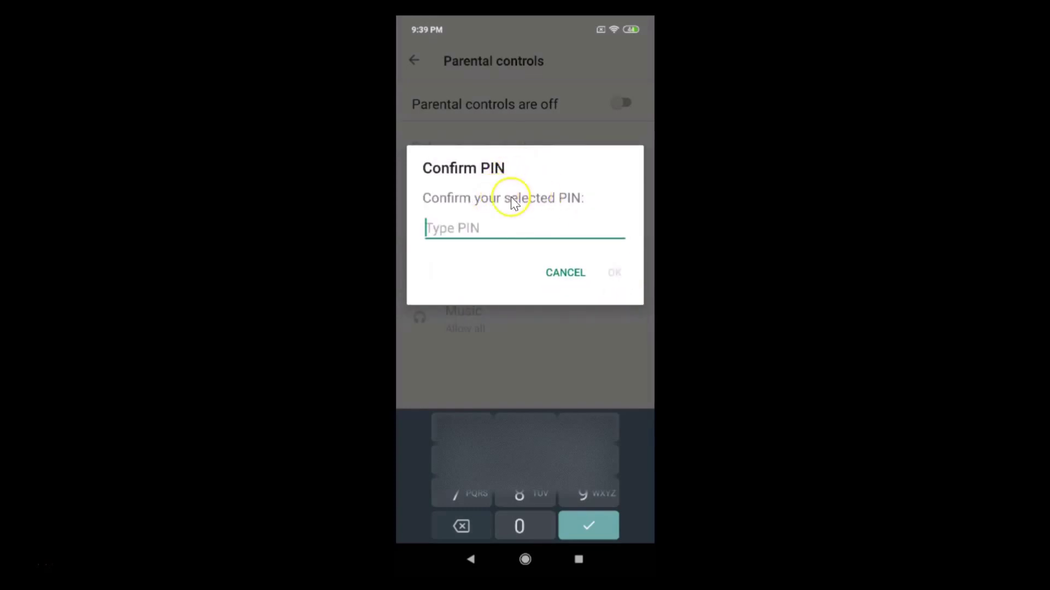
type("1234")
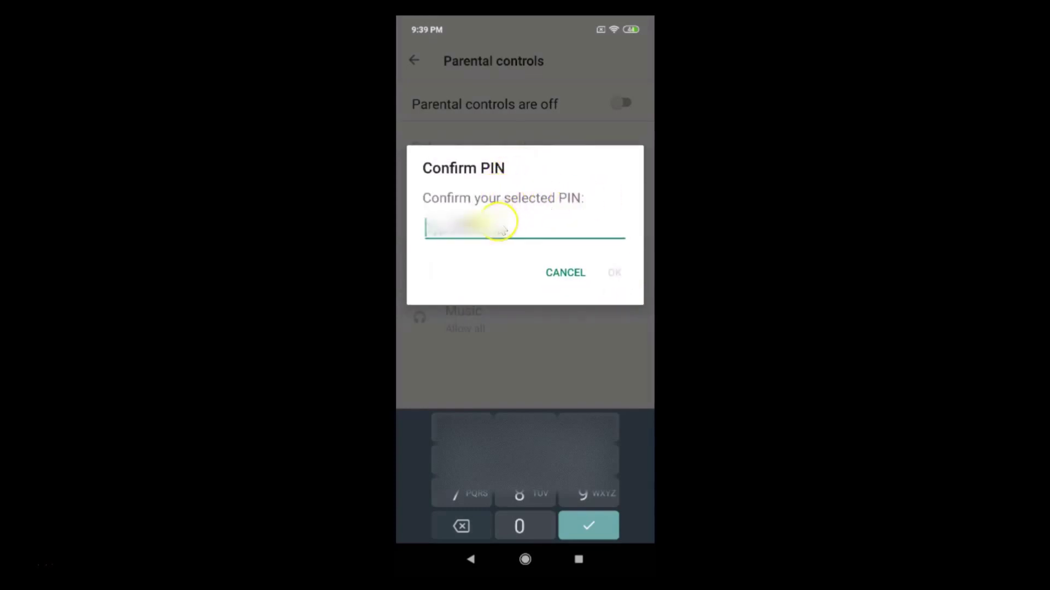
type("123")
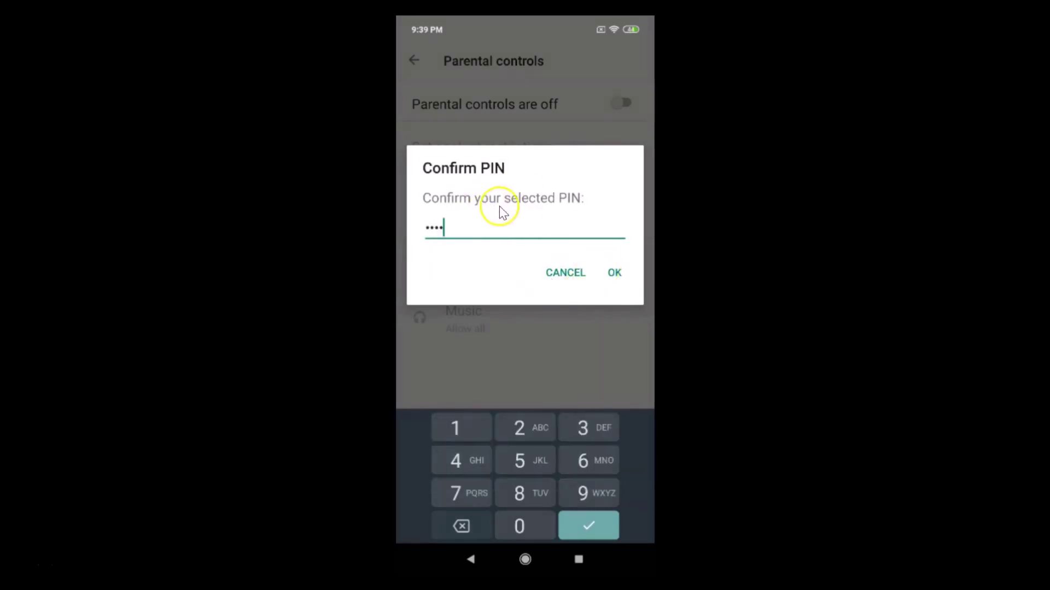
left_click(615, 272)
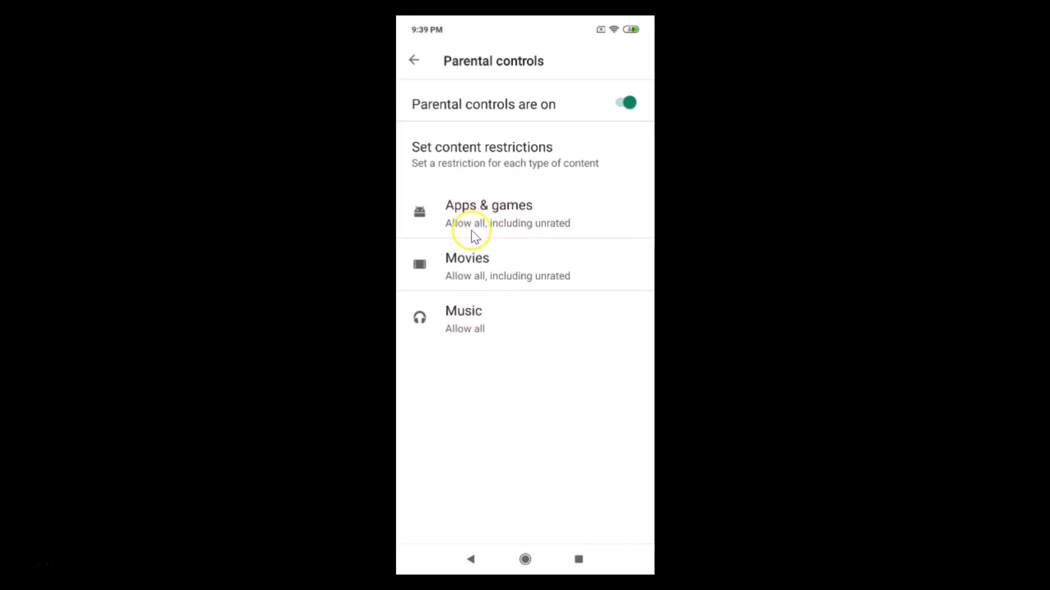
- Limit Apps & games to Rated for 16+, acknowledge the notice, and save
left_click(526, 224)
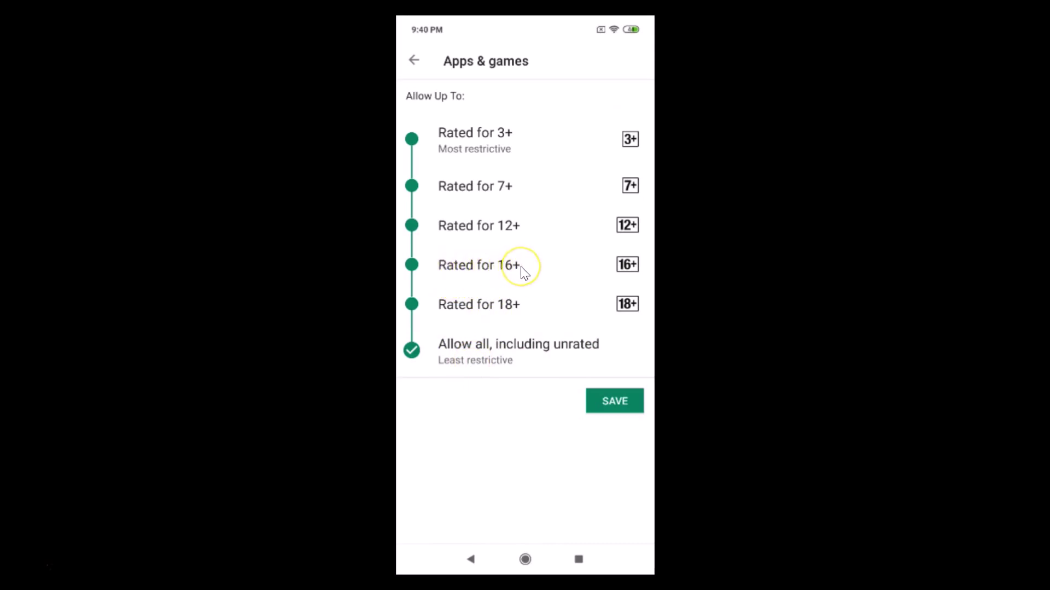
left_click(413, 265)
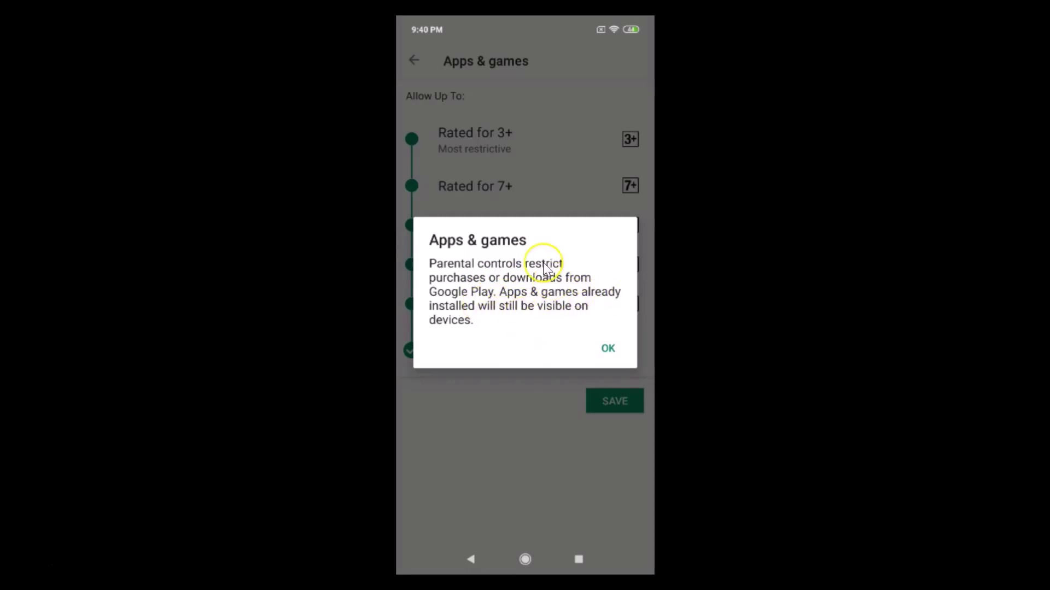
left_click(608, 350)
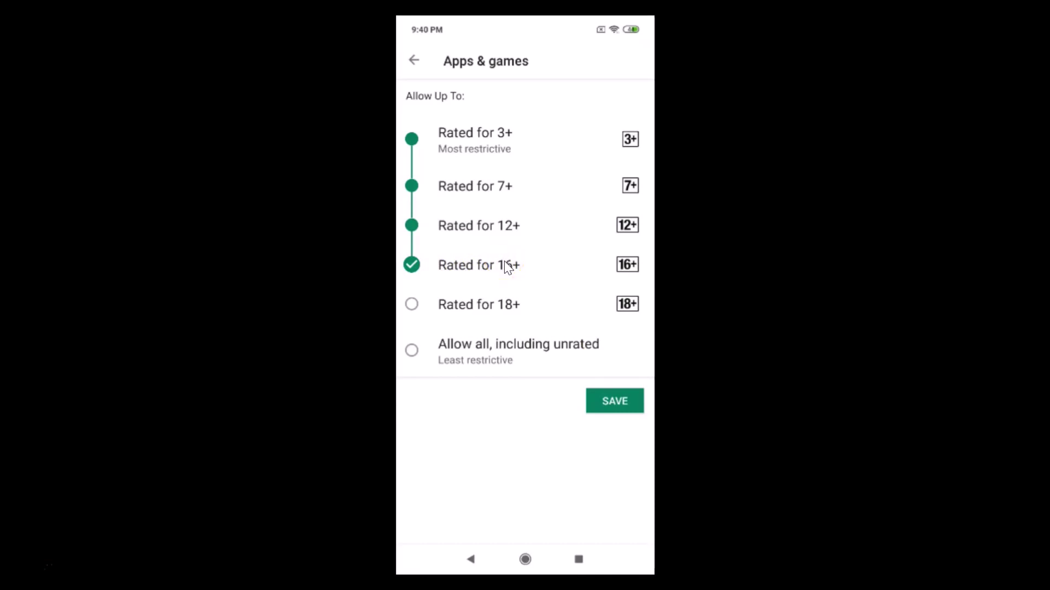
left_click(619, 413)
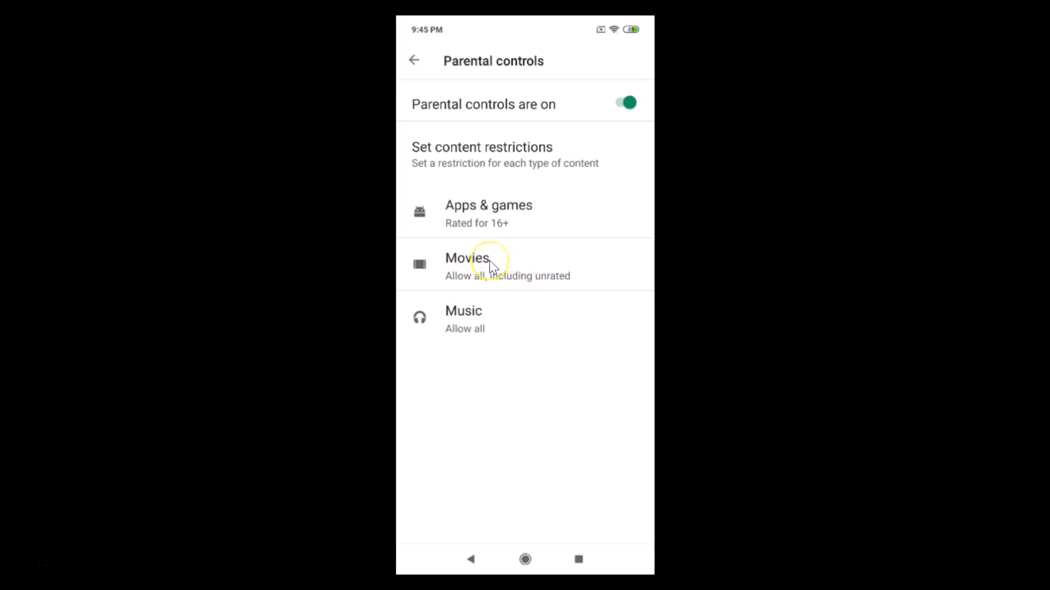
- Set the Movies rating limit to S, acknowledge the notice, and save
left_click(490, 261)
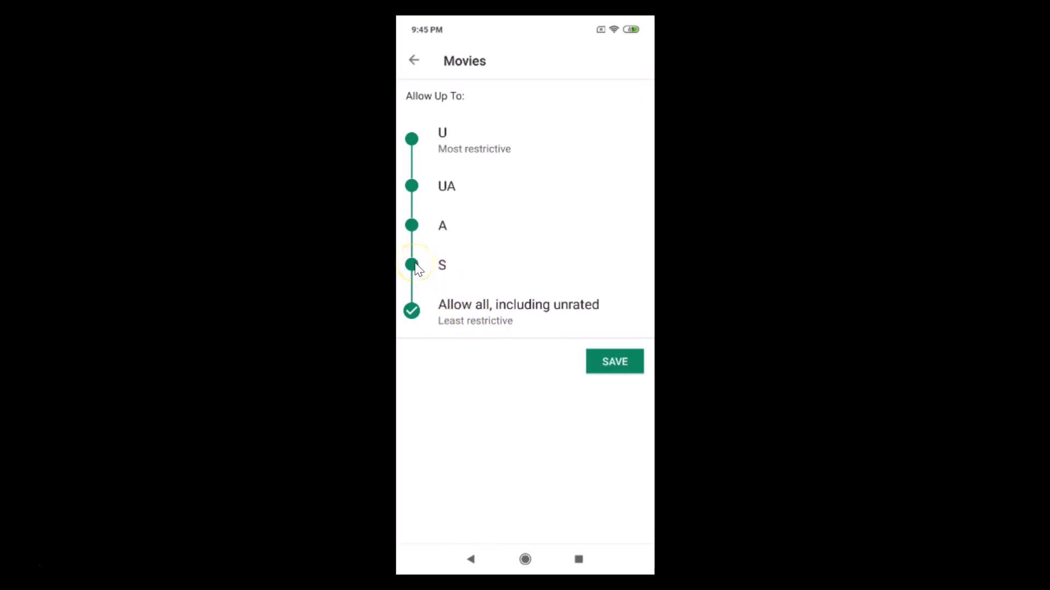
left_click(414, 266)
left_click(415, 268)
left_click(466, 238)
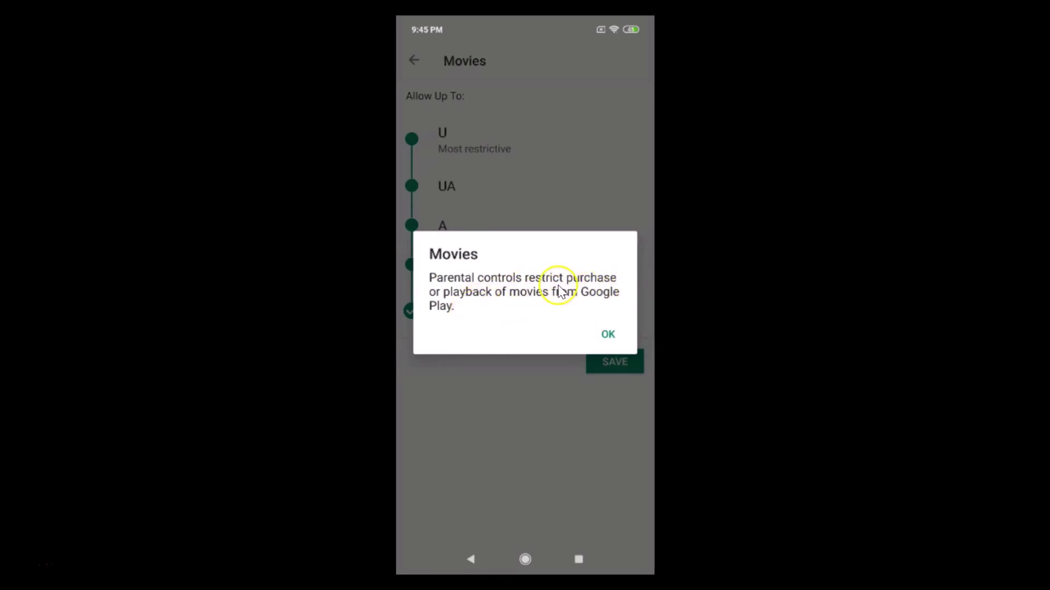
left_click(608, 334)
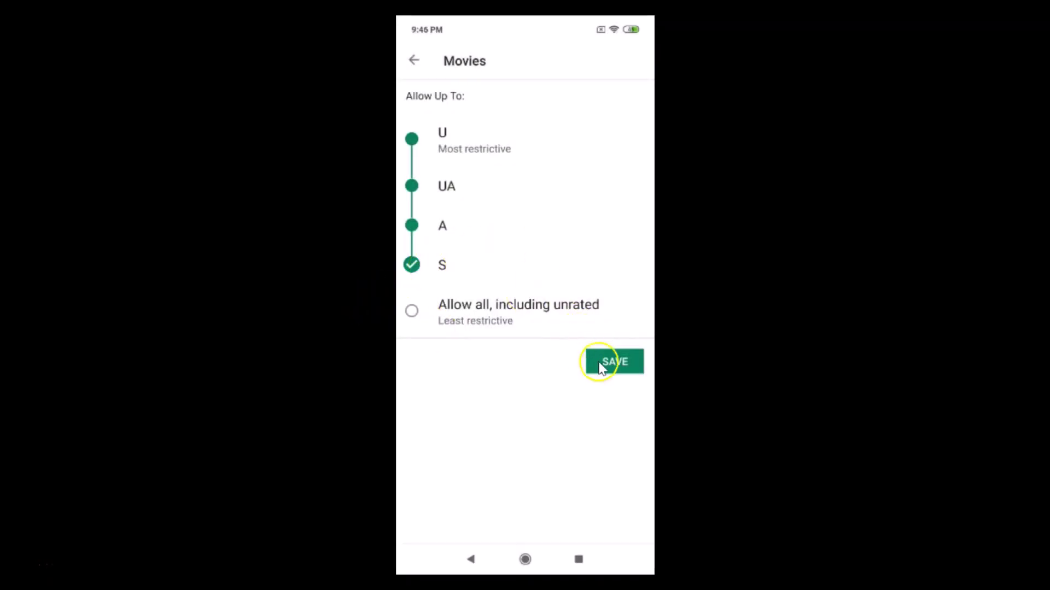
left_click(615, 362)
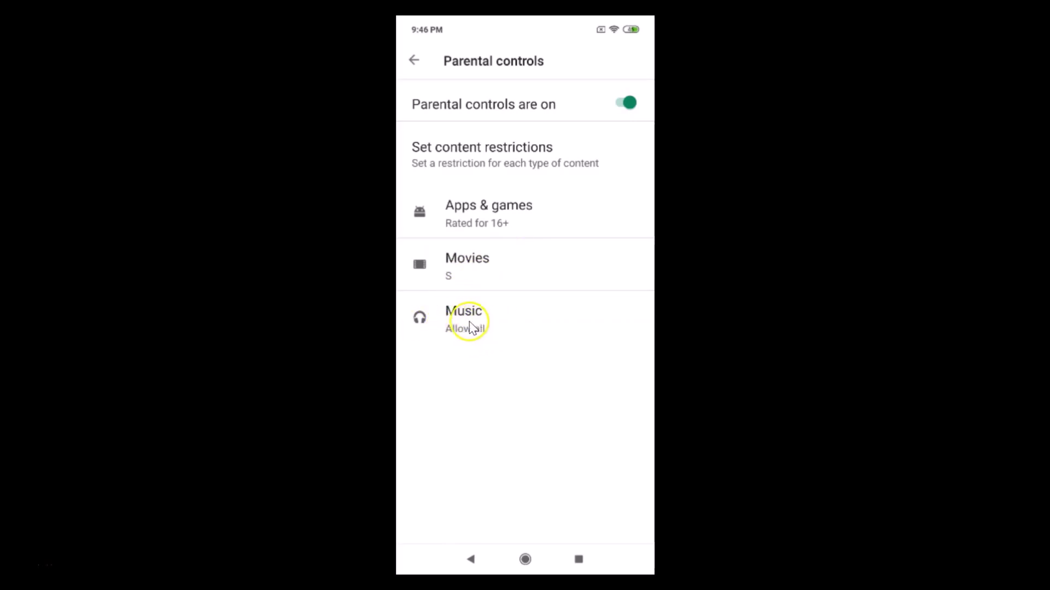
- Enable 'Restrict music marked explicit' for Music and save the restriction
left_click(463, 347)
left_click(481, 331)
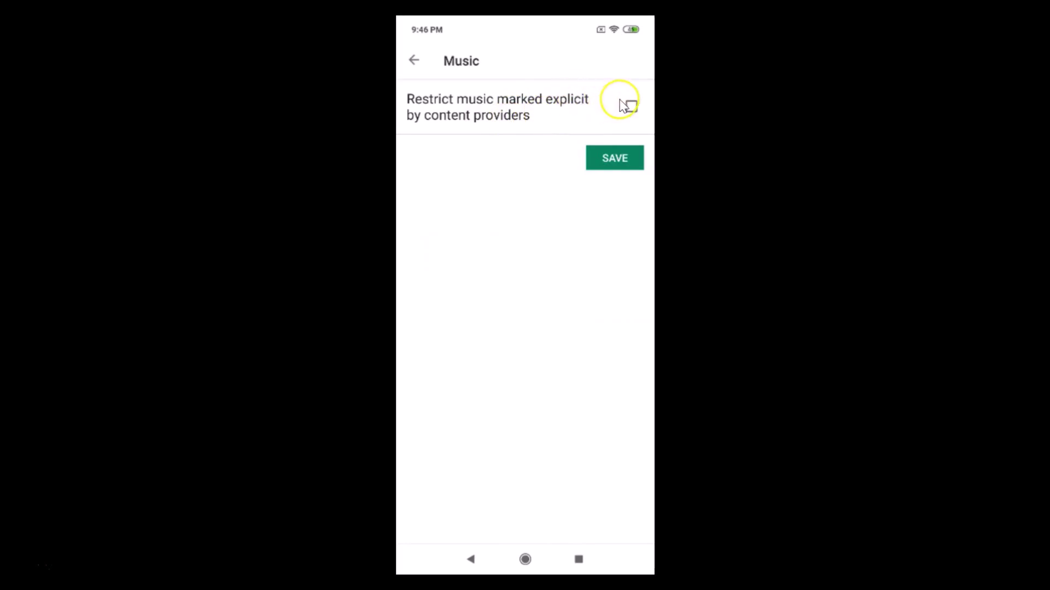
left_click(631, 107)
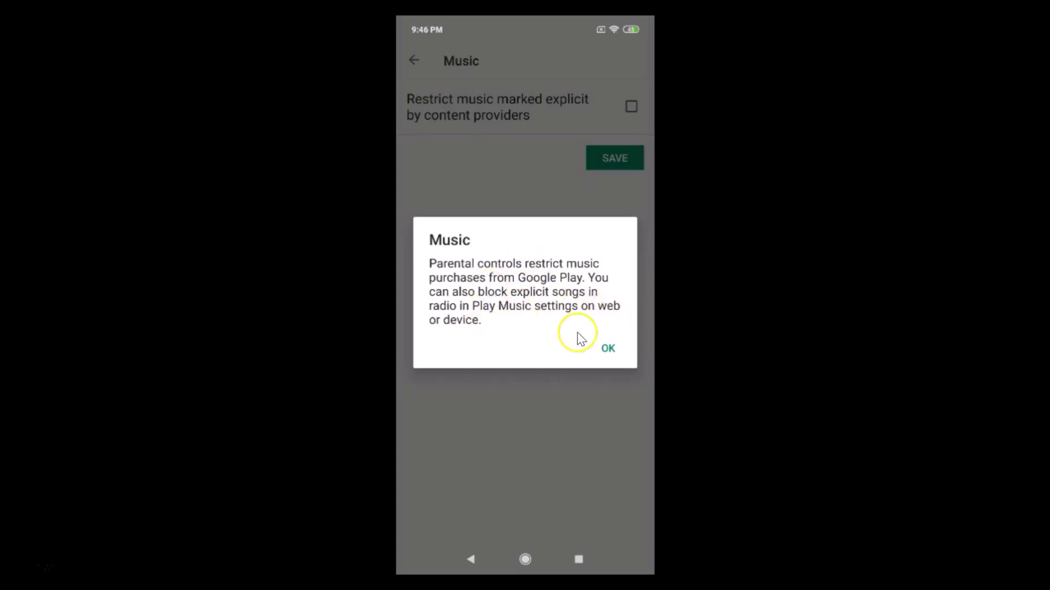
left_click(608, 349)
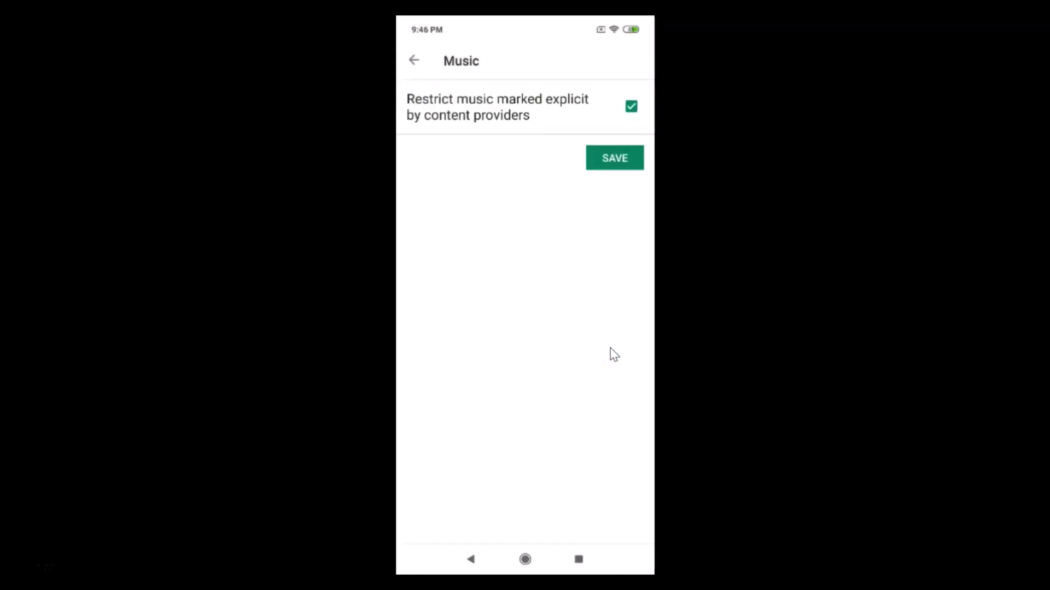
left_click(610, 164)
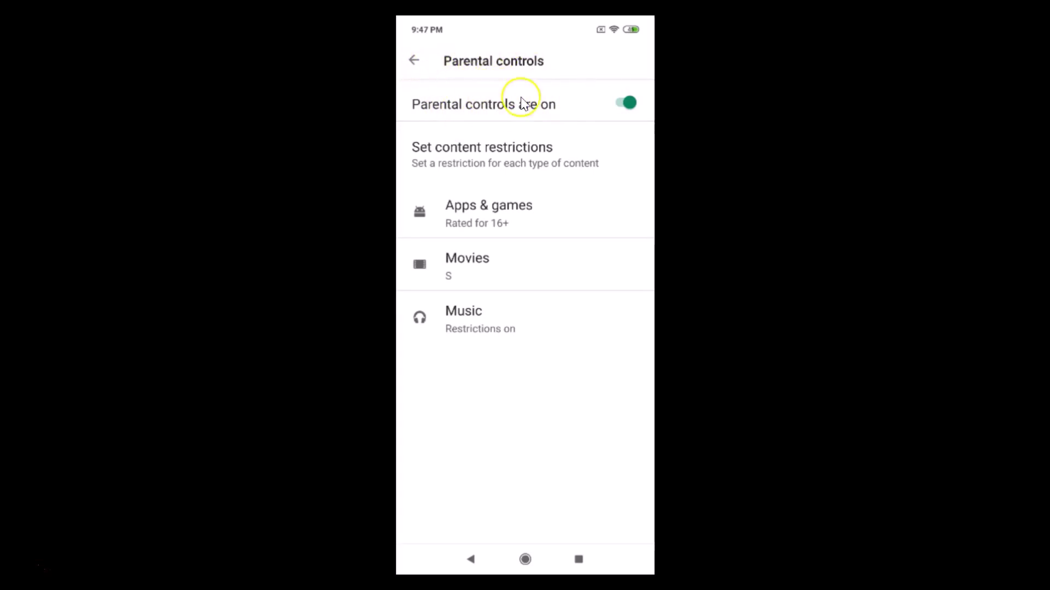
- Return to Settings, reopen Parental controls, and flip the 'Parental controls are on' switch
left_click(413, 61)
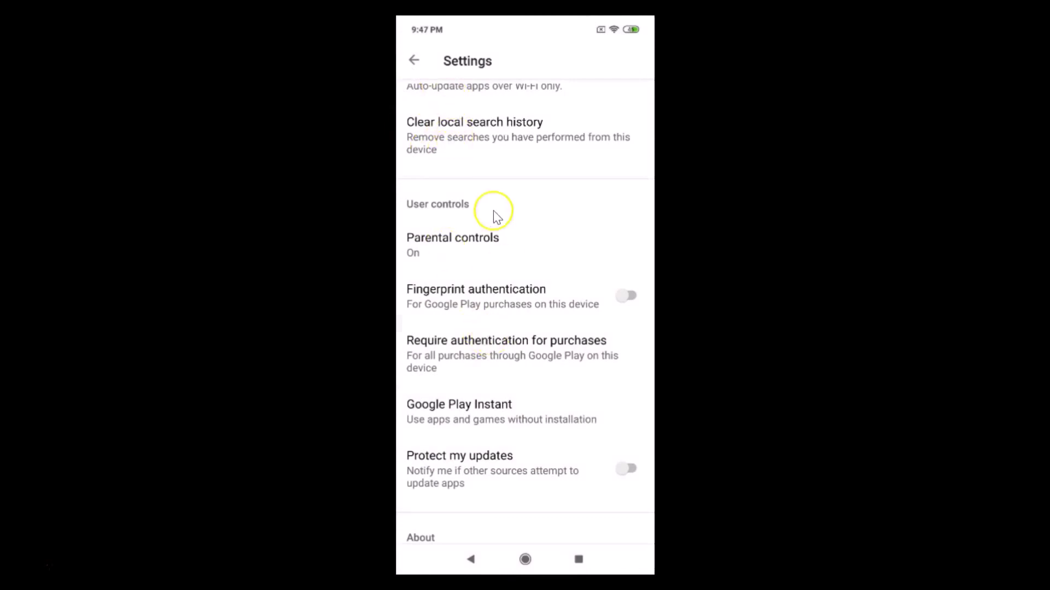
left_click(465, 246)
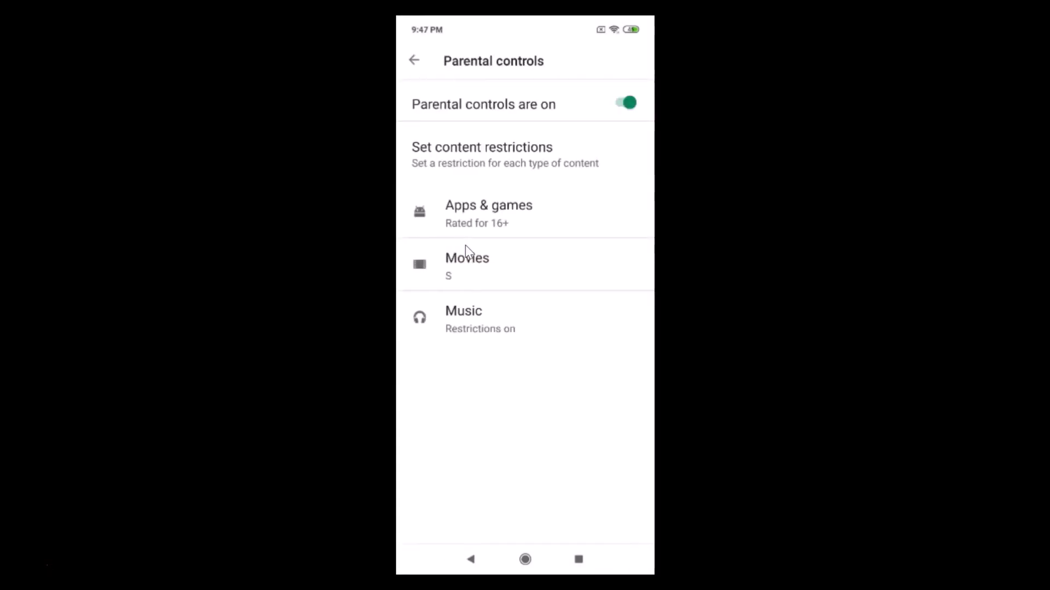
left_click(628, 102)
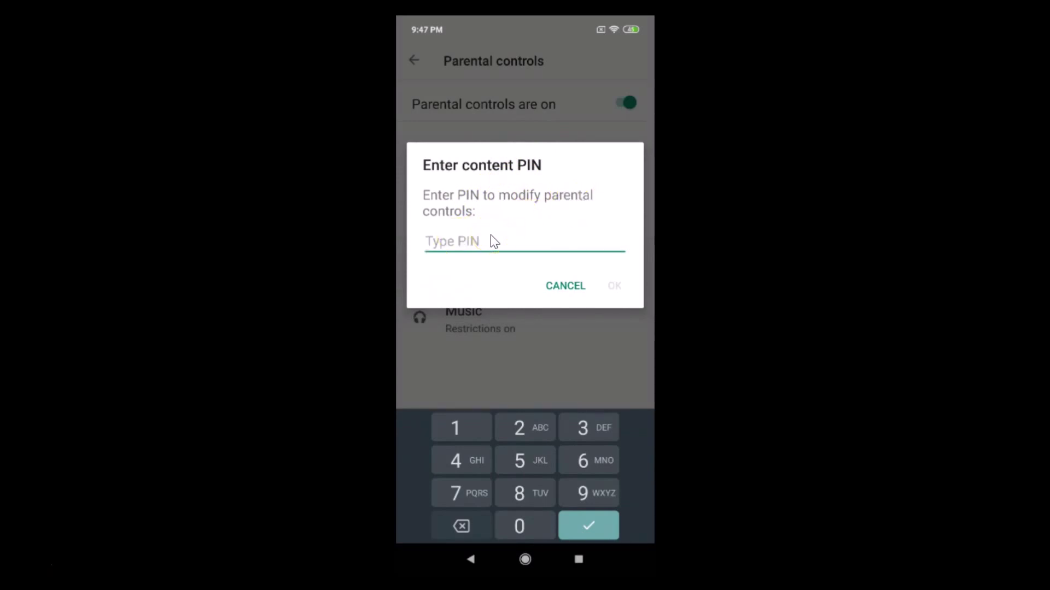
- Enter the content PIN to confirm turning parental controls off
type("1234")
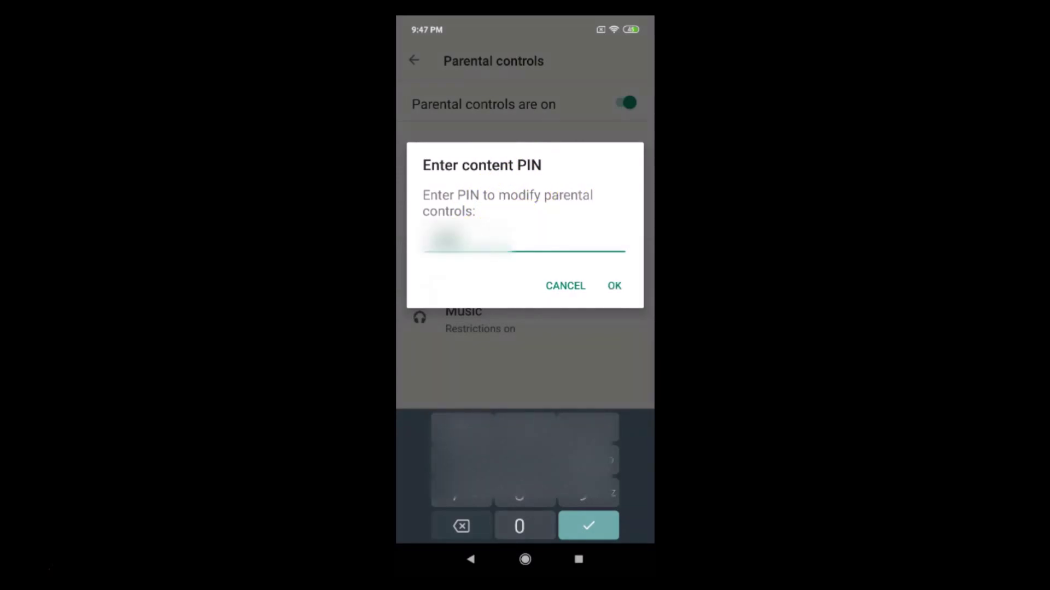
left_click(612, 286)
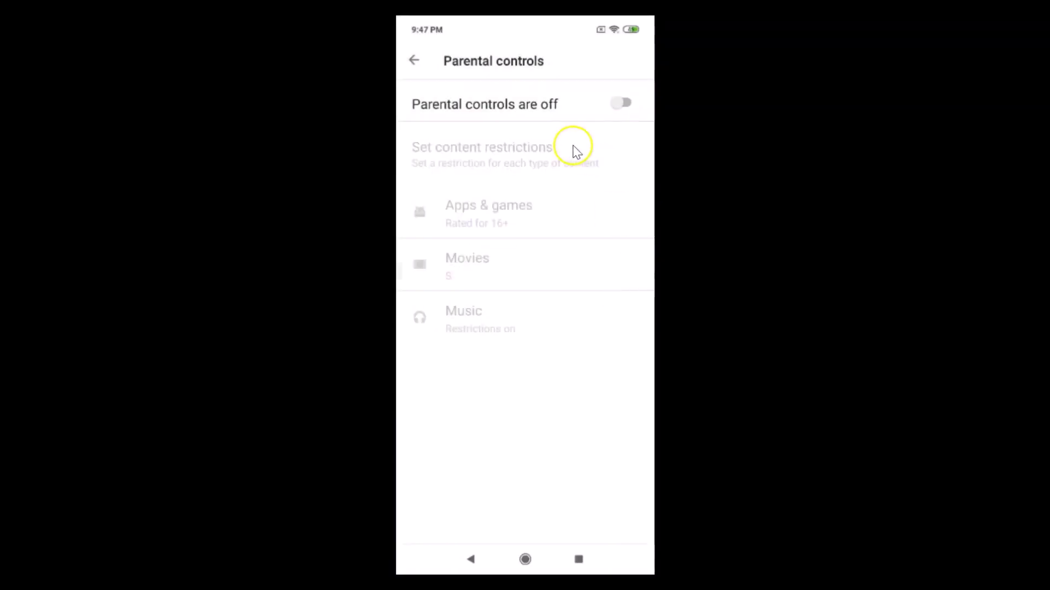